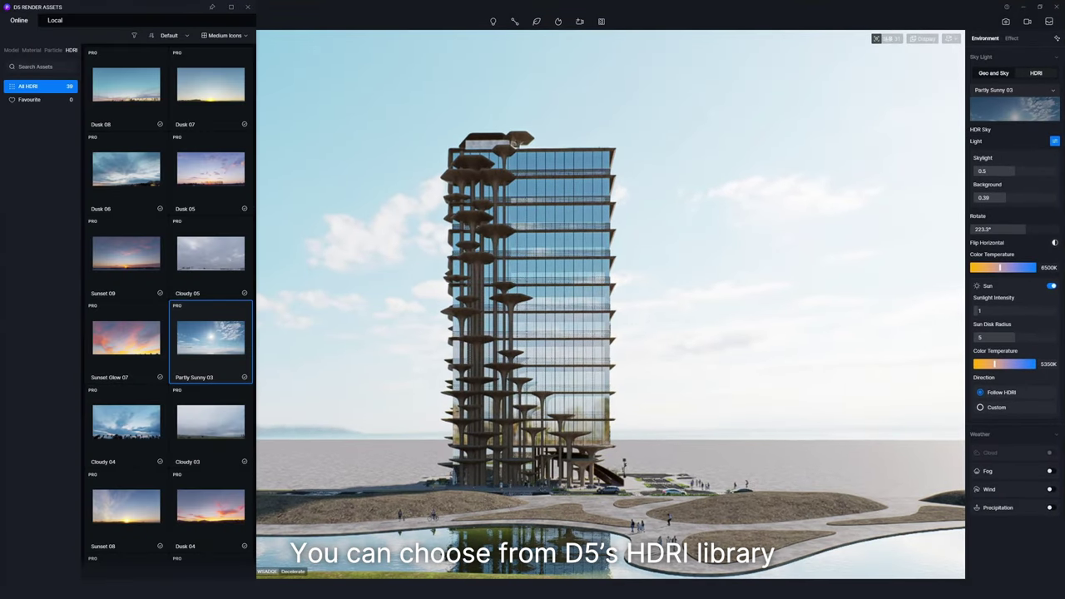
- Try the Cloudy 03, Cloudy 02 and Sunset Glow 06 skies, then apply Sunrise and rotate it
left_click(208, 273)
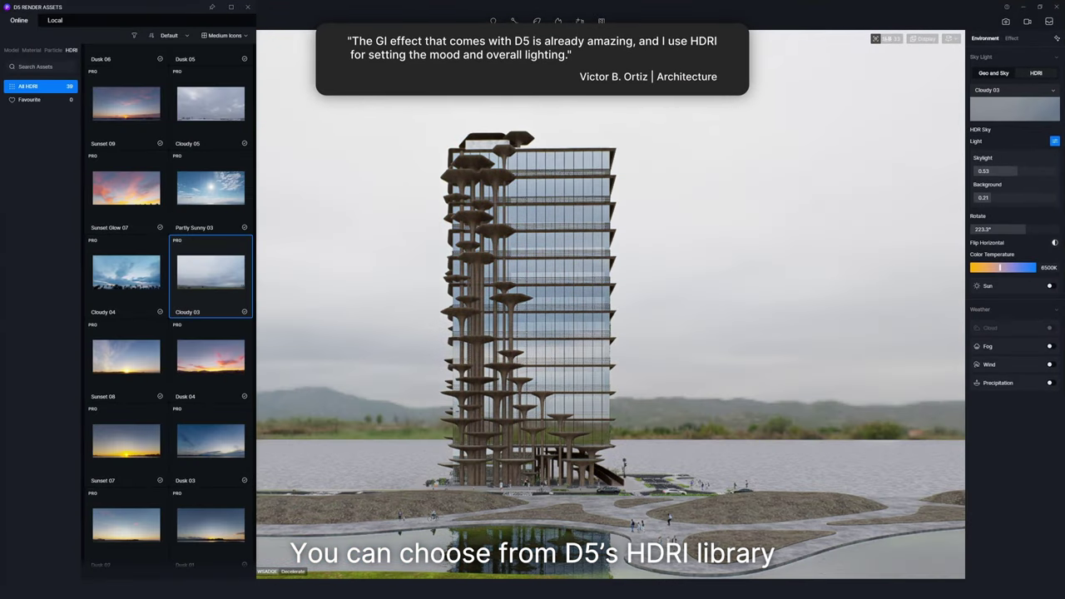
left_click(210, 445)
scroll(125, 333, "down", 3)
left_click(125, 449)
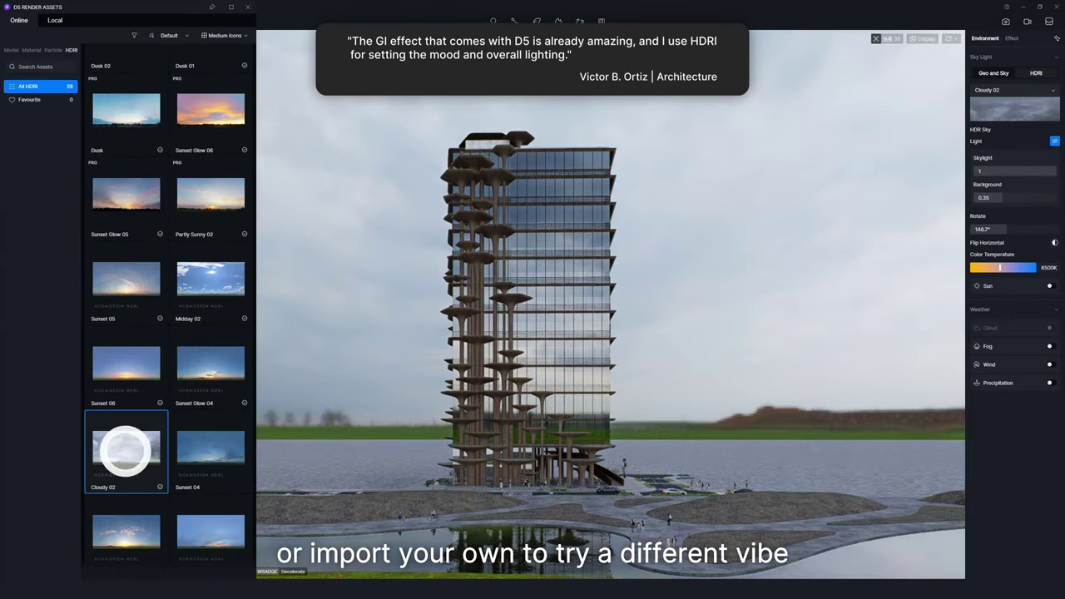
scroll(167, 333, "down", 5)
left_click(210, 311)
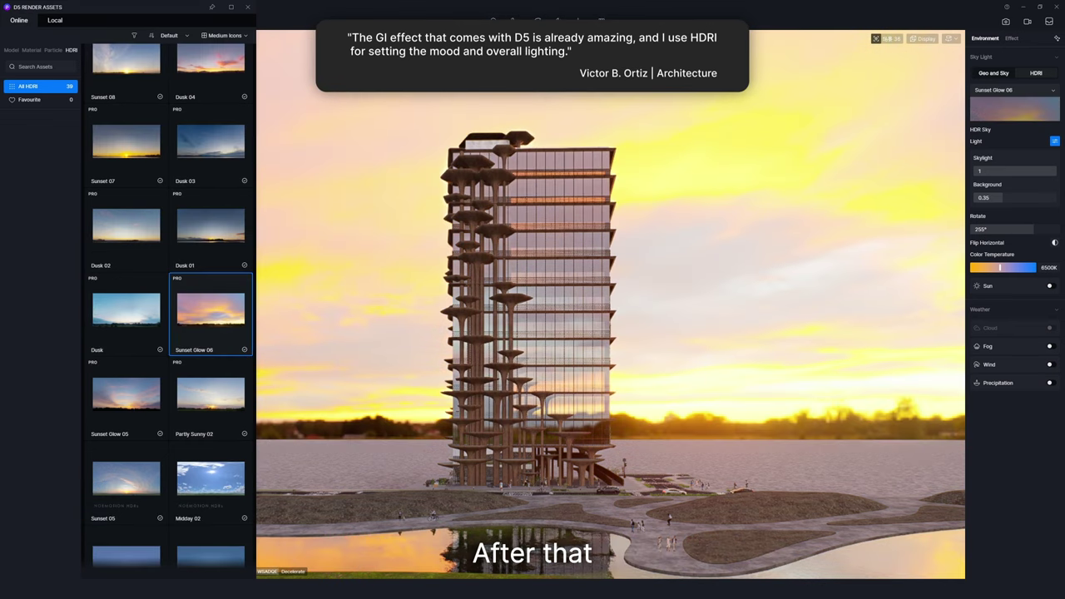
left_click(210, 362)
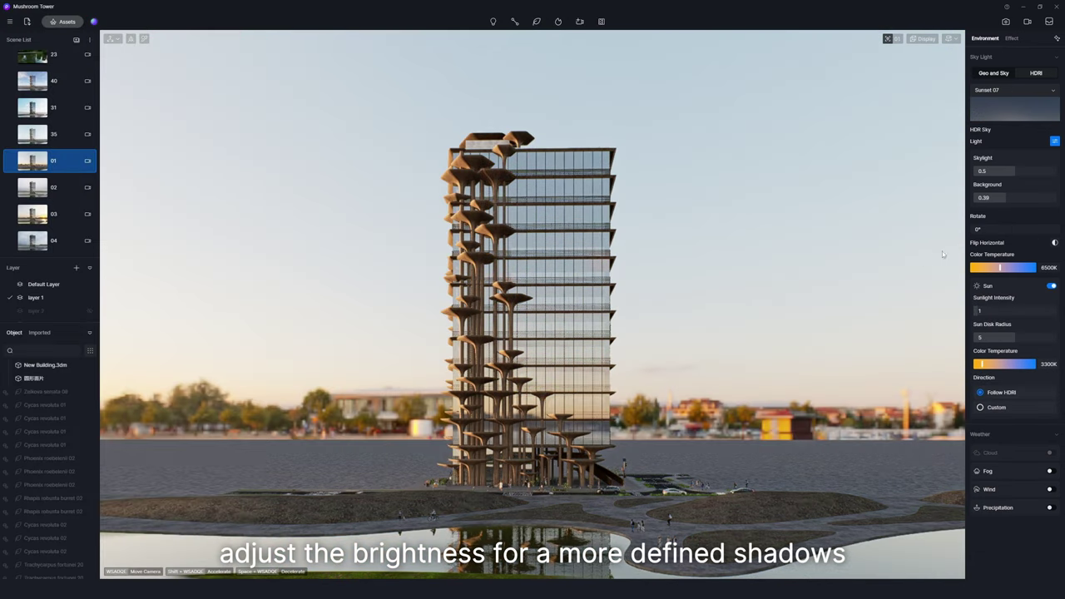
left_click_drag(981, 229, 1011, 229)
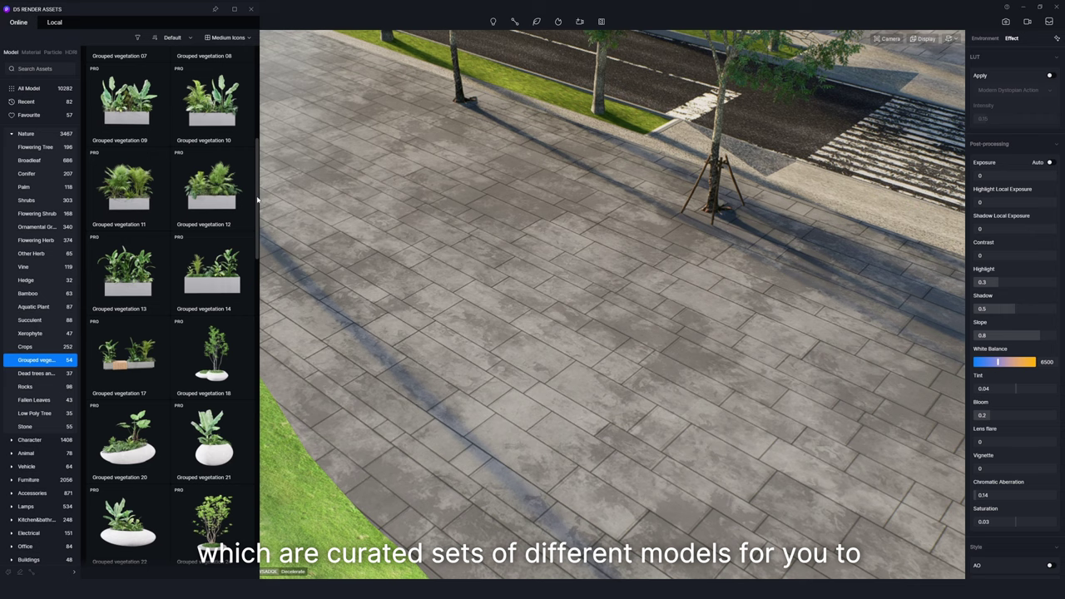
- Drag Grouped vegetation 30 from the Grouped vegetation library onto the walkway
scroll(166, 291, "down", 5)
left_click_drag(212, 249, 545, 316)
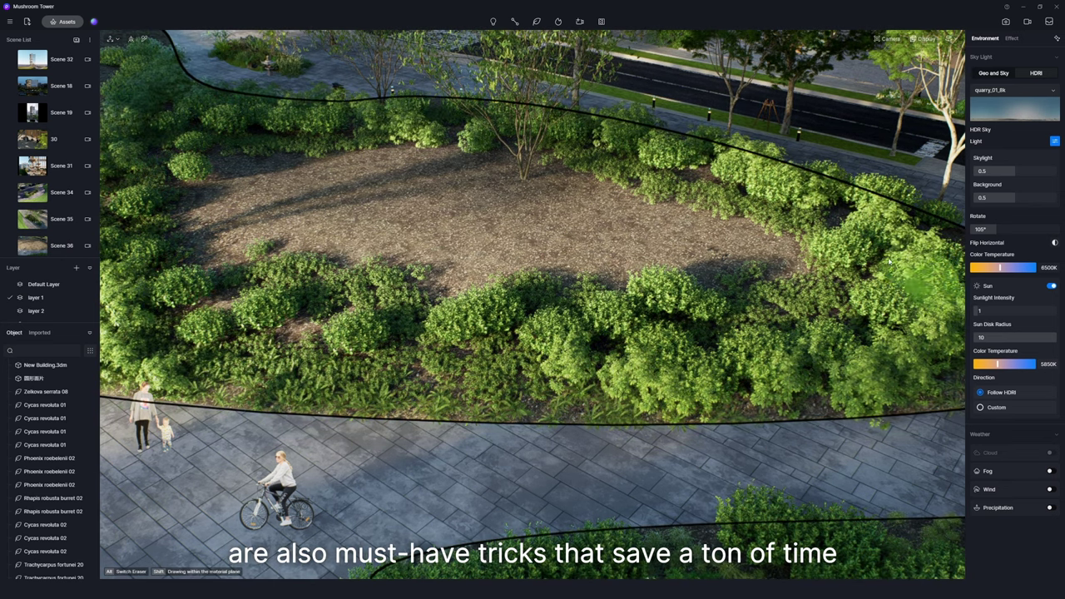
- Sweep the vegetation brush over the mulch bed to fill it with shrubs
left_click_drag(291, 406, 330, 247)
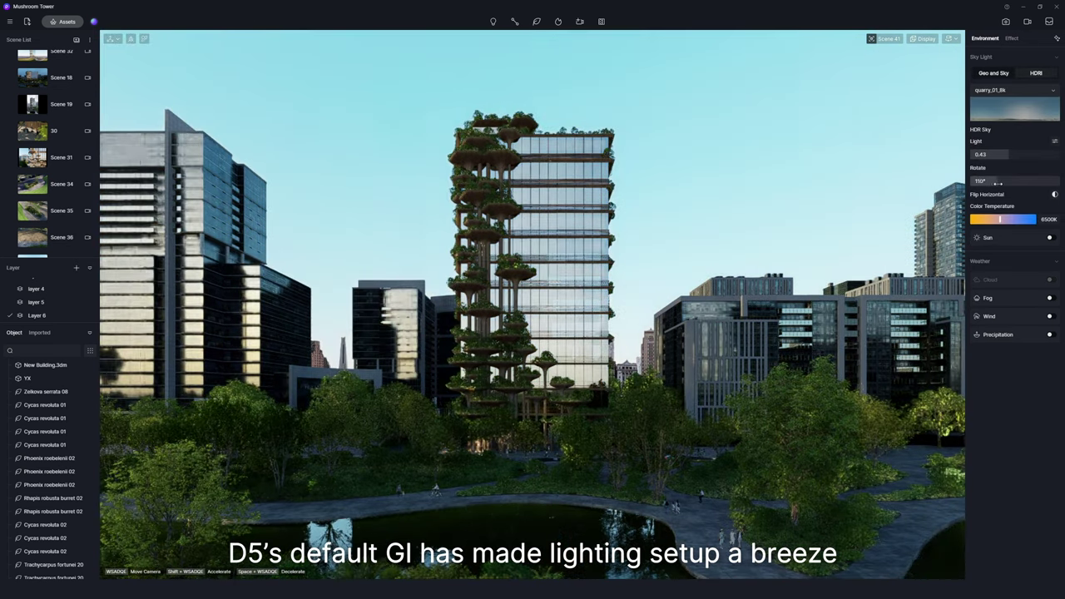
- Rotate the sky to 180°, turn on the sun, and raise highlight local exposure
left_click_drag(998, 182, 1007, 182)
left_click(1051, 238)
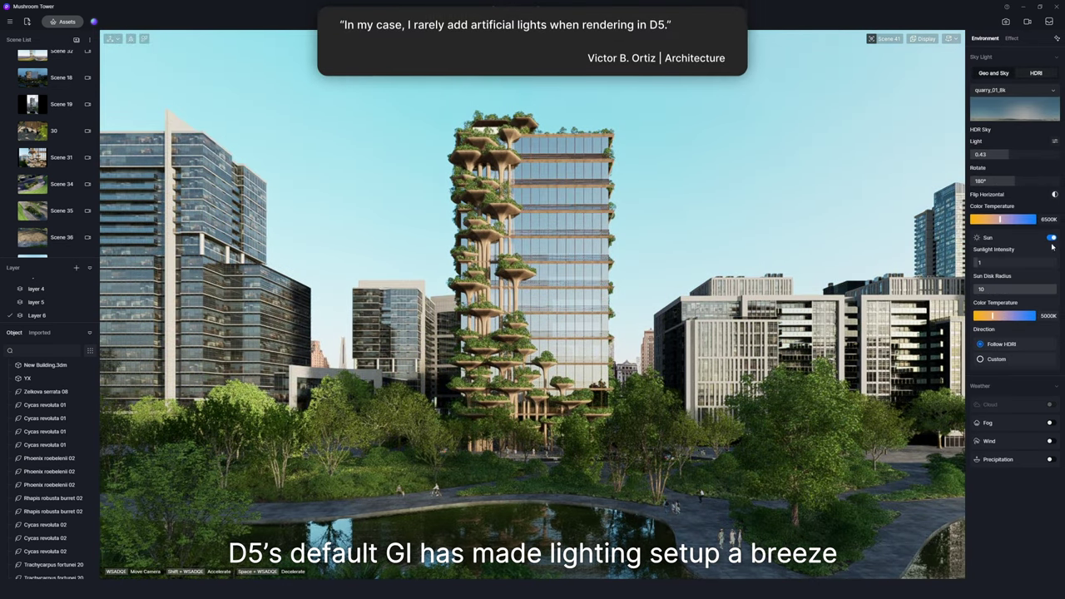
left_click(1010, 38)
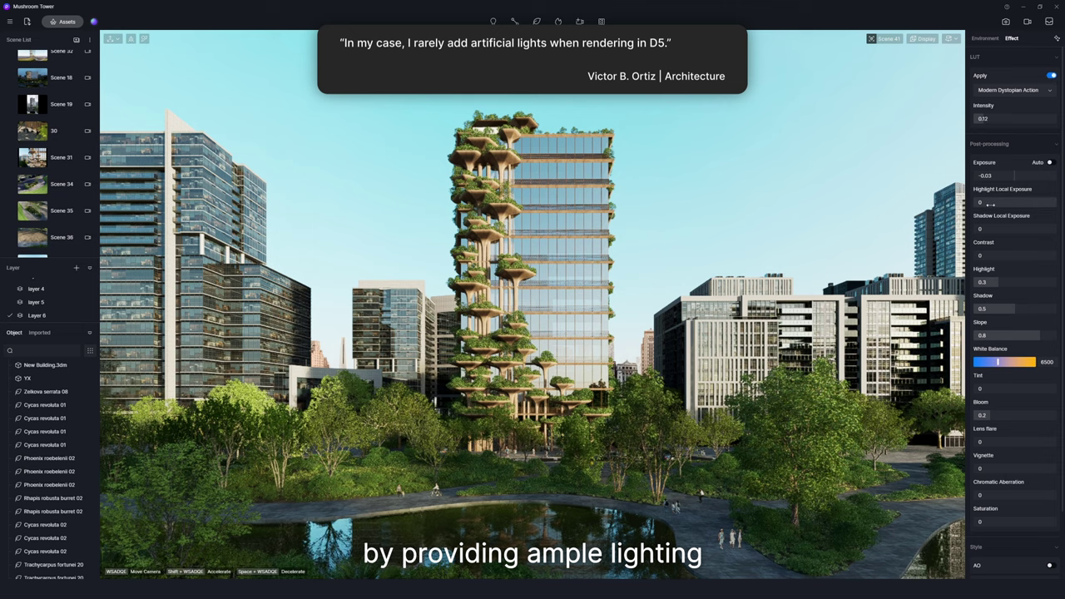
mouse_move(990, 204)
left_mouse_down()
mouse_move(1004, 206)
mouse_move(988, 232)
mouse_move(1018, 259)
left_mouse_up()
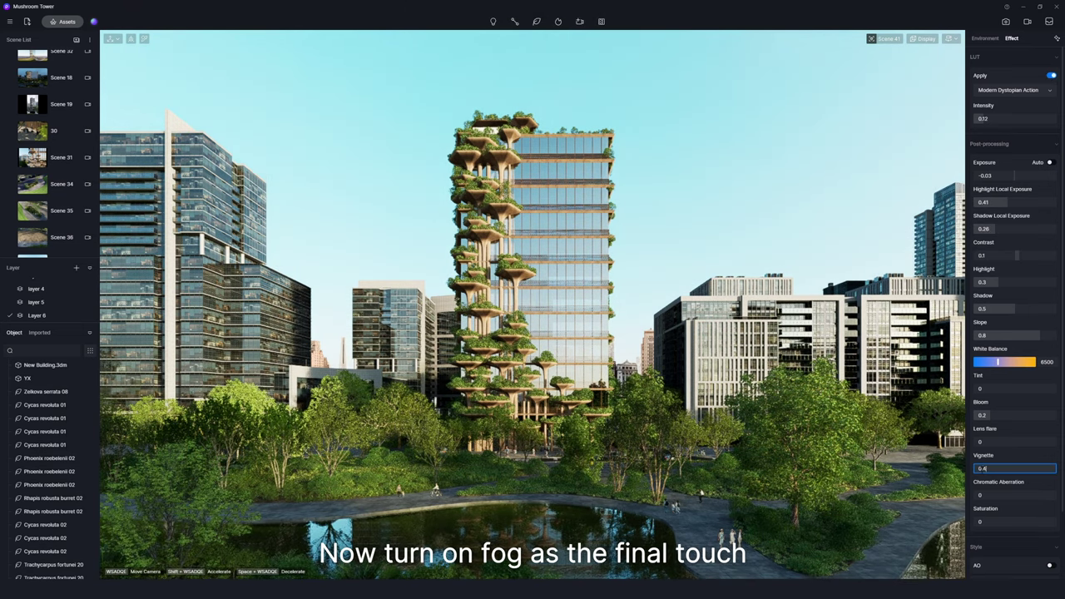
- Add a slight chromatic aberration and turn on fog for a hazier scene
left_click_drag(977, 495, 986, 495)
left_click(985, 38)
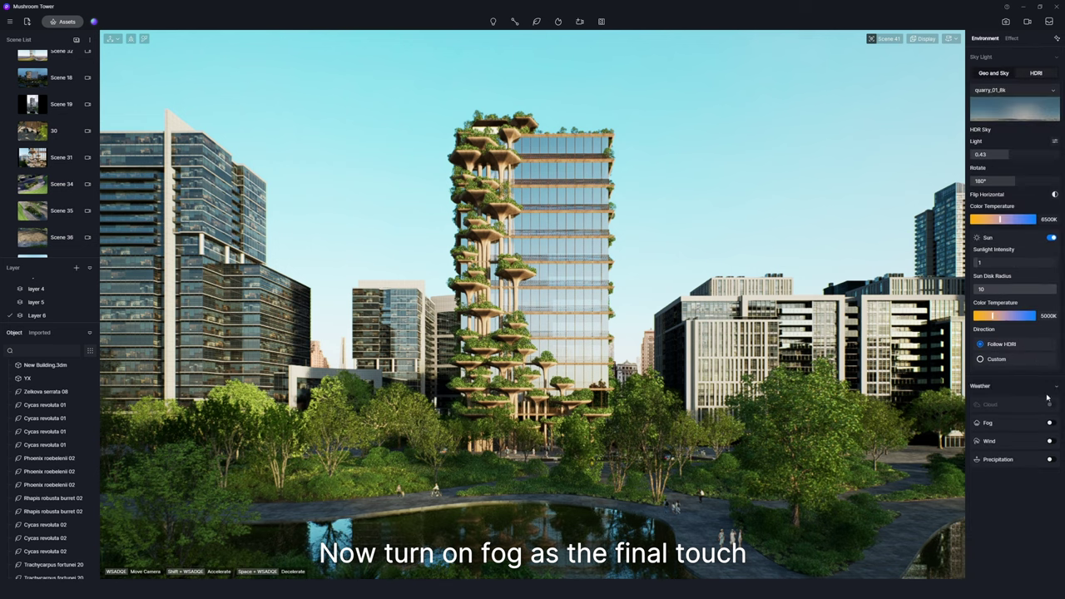
left_click(1051, 424)
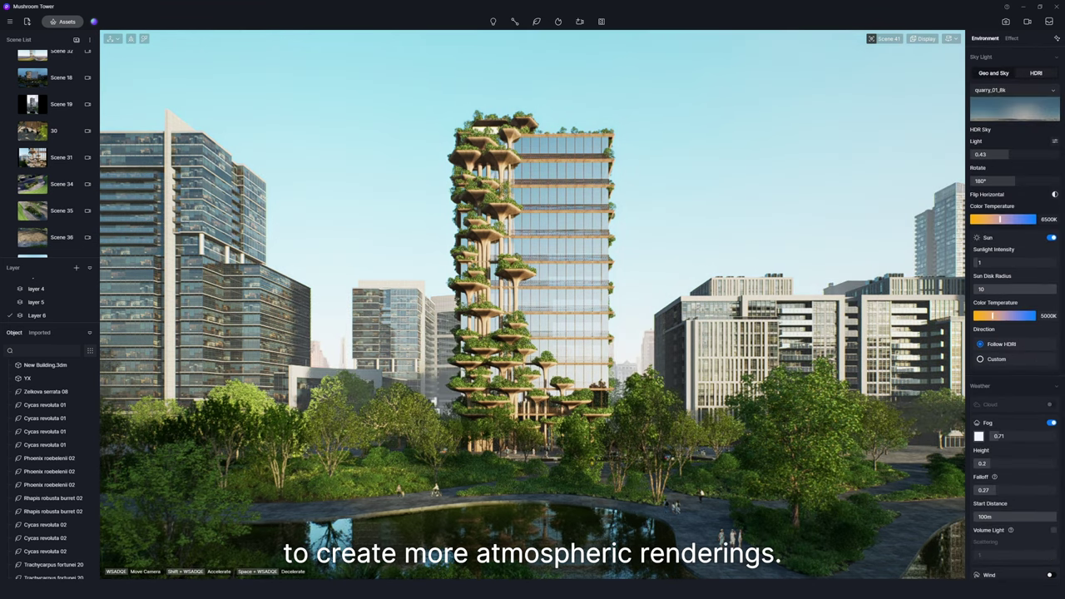